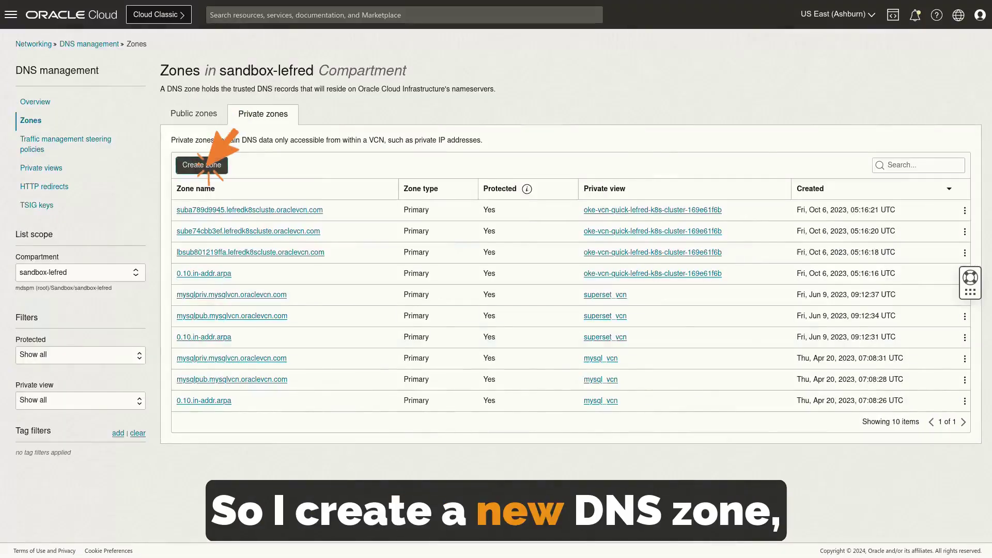
# Create a private DNS zone named lefred.hw attached to the existing mysql_vcn private view.
pyautogui.click(201, 164)
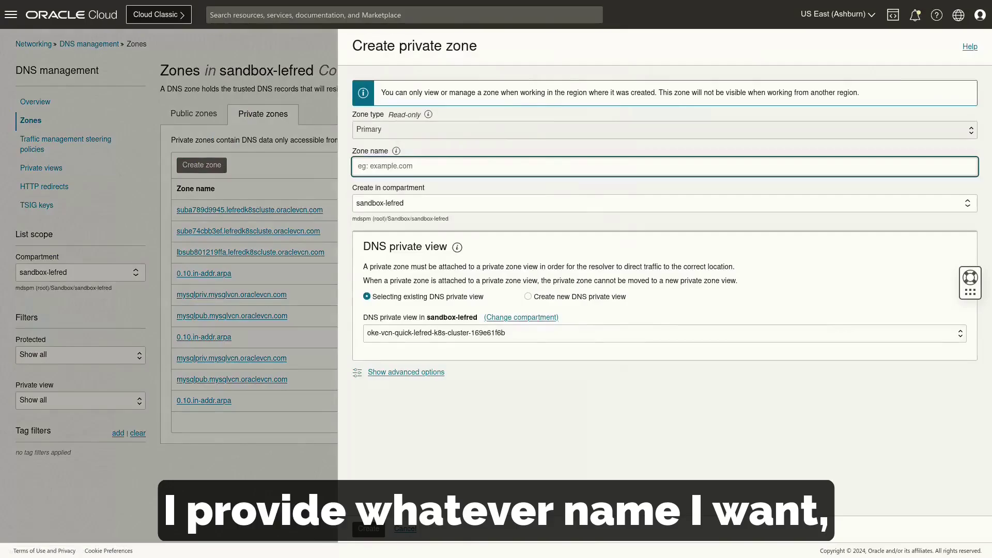
pyautogui.write('l')
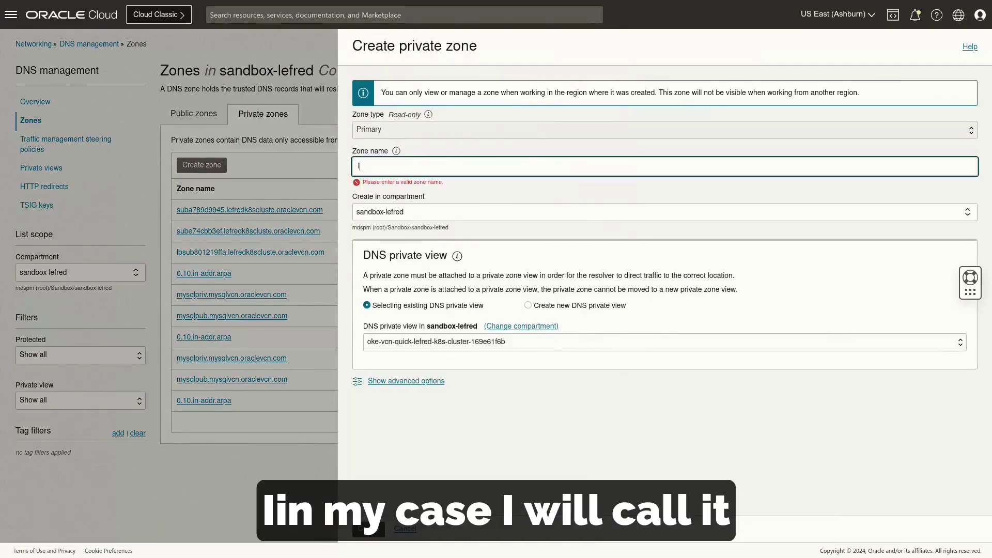
pyautogui.write('efred.hw')
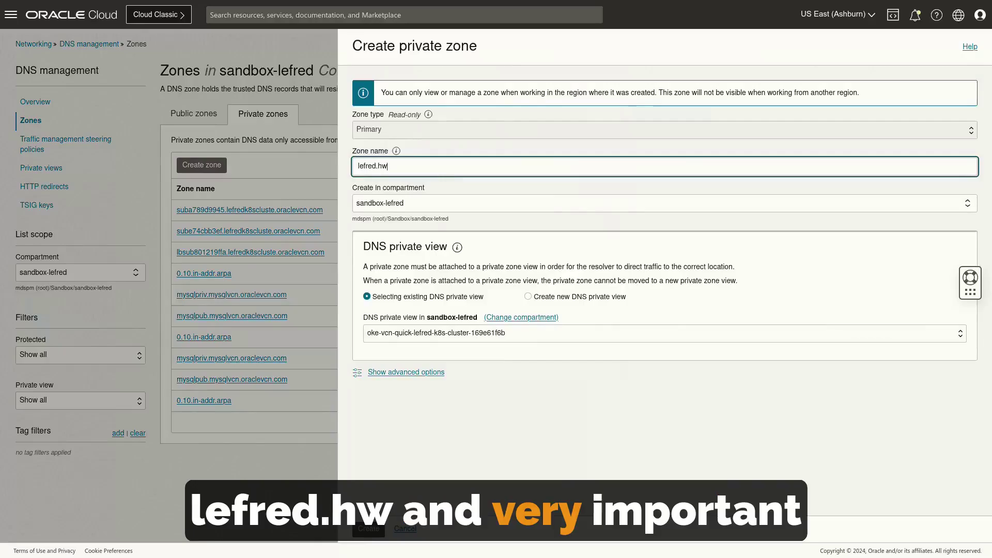
pyautogui.click(665, 333)
pyautogui.click(385, 378)
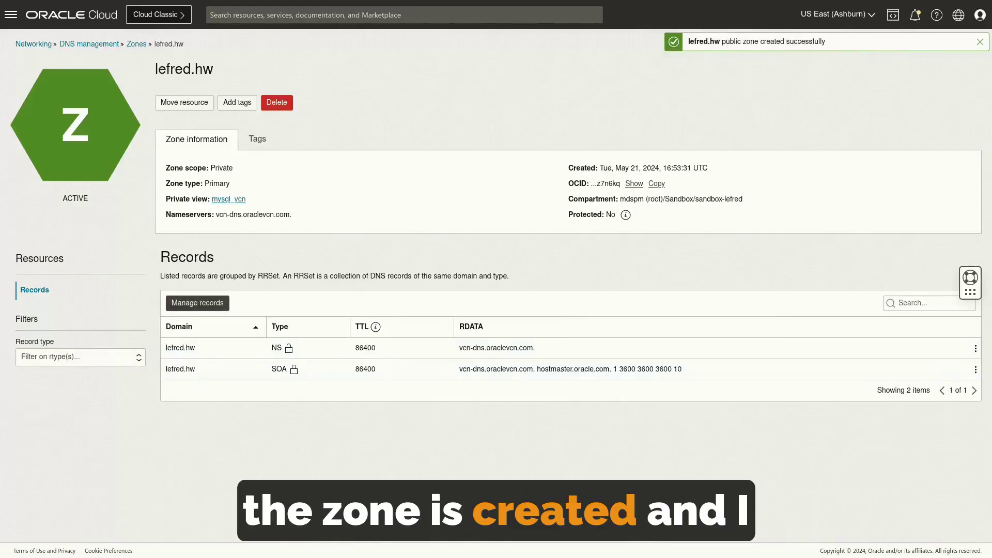
# Open record management for the lefred.hw zone and look up the connection details of the mysql-experiment DB system.
pyautogui.click(198, 303)
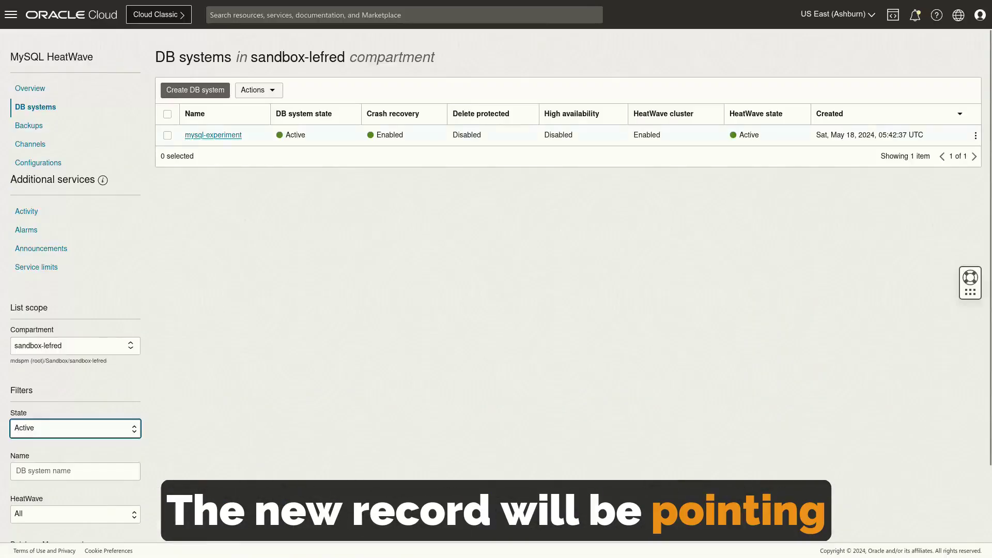
pyautogui.click(213, 135)
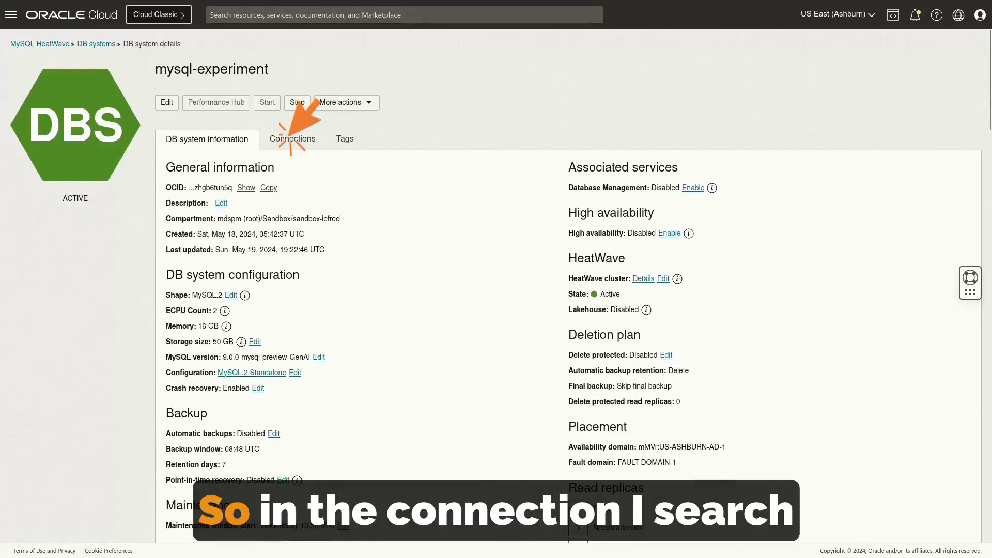
pyautogui.click(292, 139)
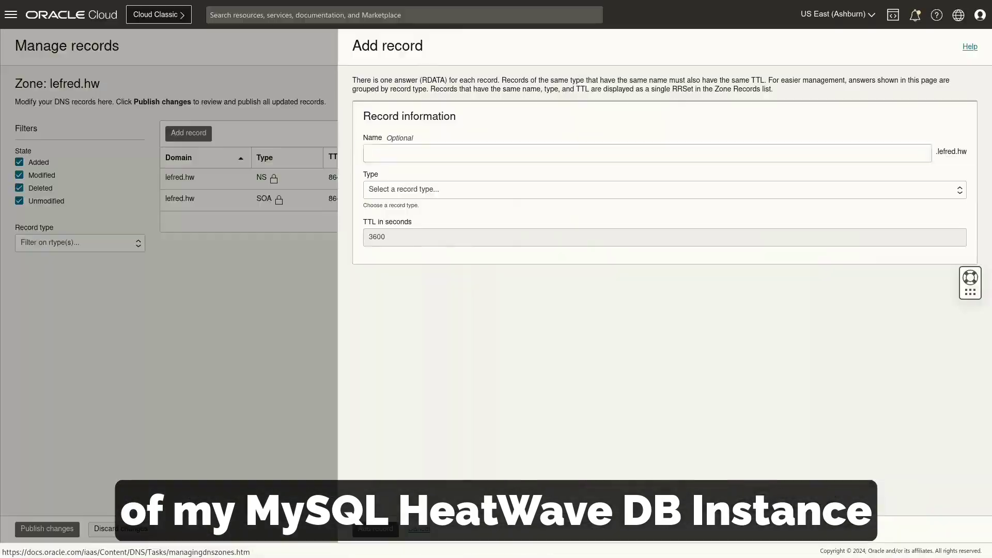
# Name the new lefred.hw zone record mysql and set its type to A - IPv4 address.
pyautogui.click(648, 153)
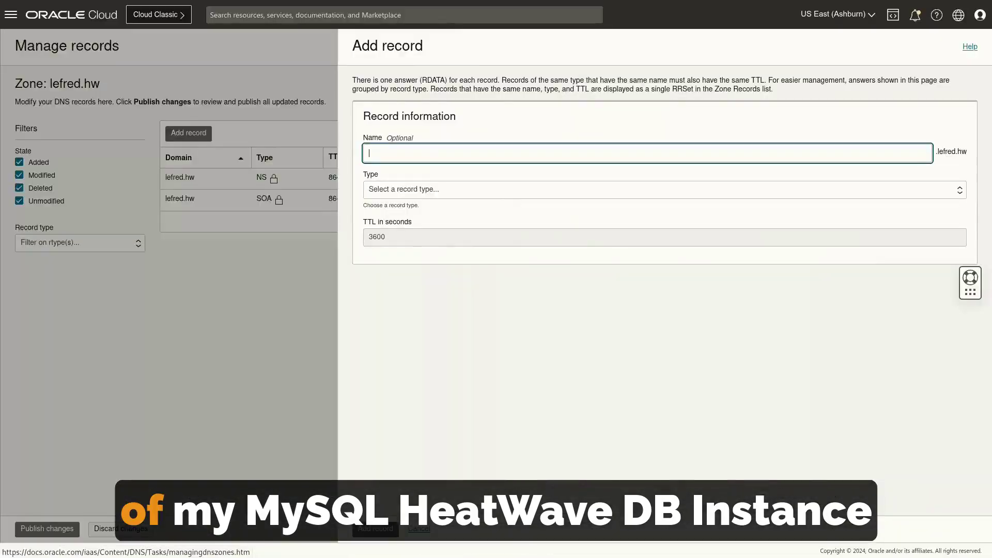
pyautogui.write('m')
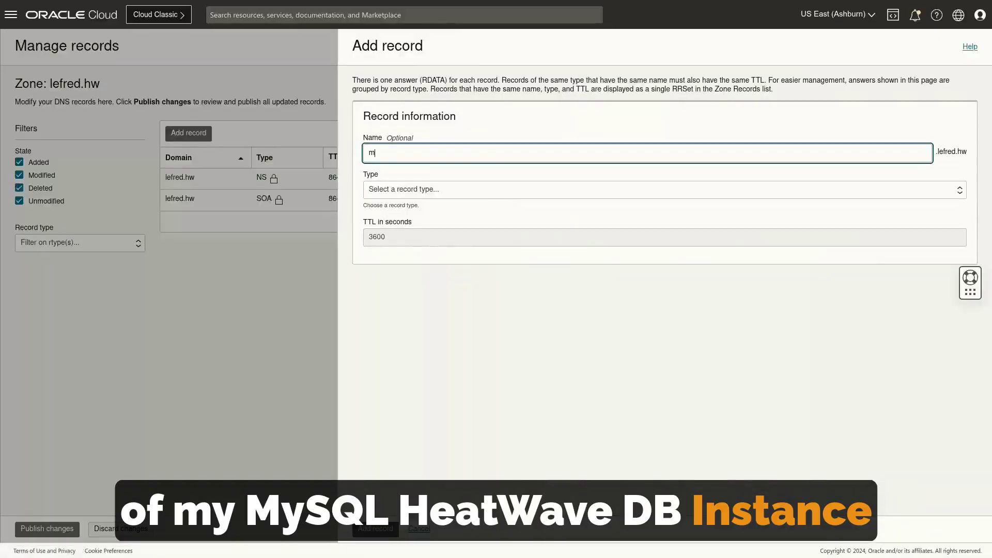
pyautogui.write('ysql')
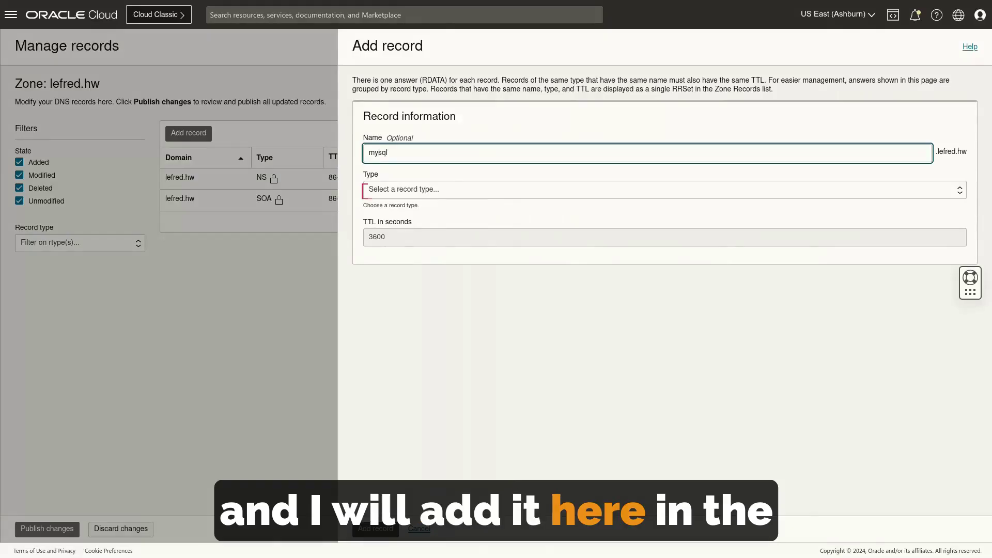
pyautogui.click(664, 189)
pyautogui.click(427, 214)
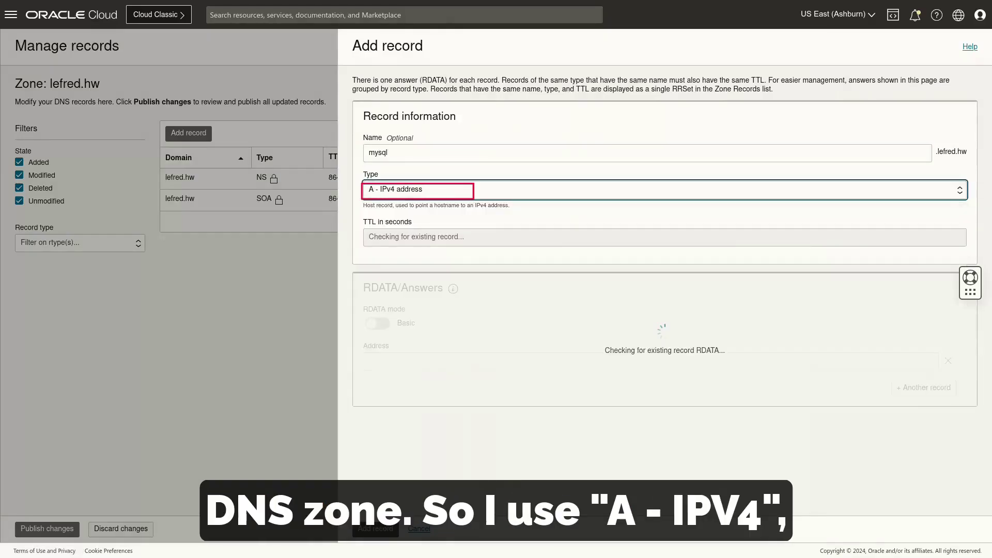
# Set the record's address to 10.0.1.35, add the record, and publish the zone changes.
pyautogui.click(651, 362)
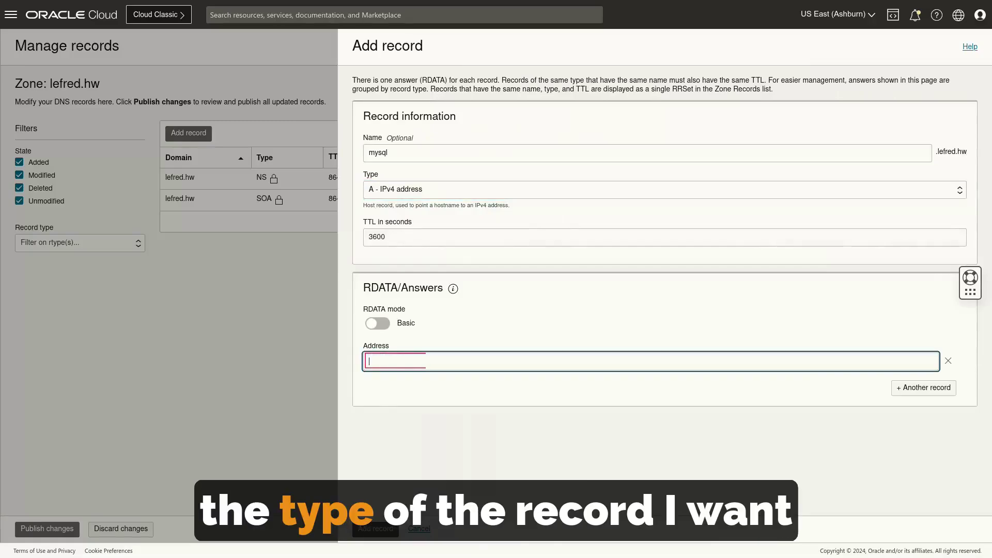
pyautogui.write('10.0')
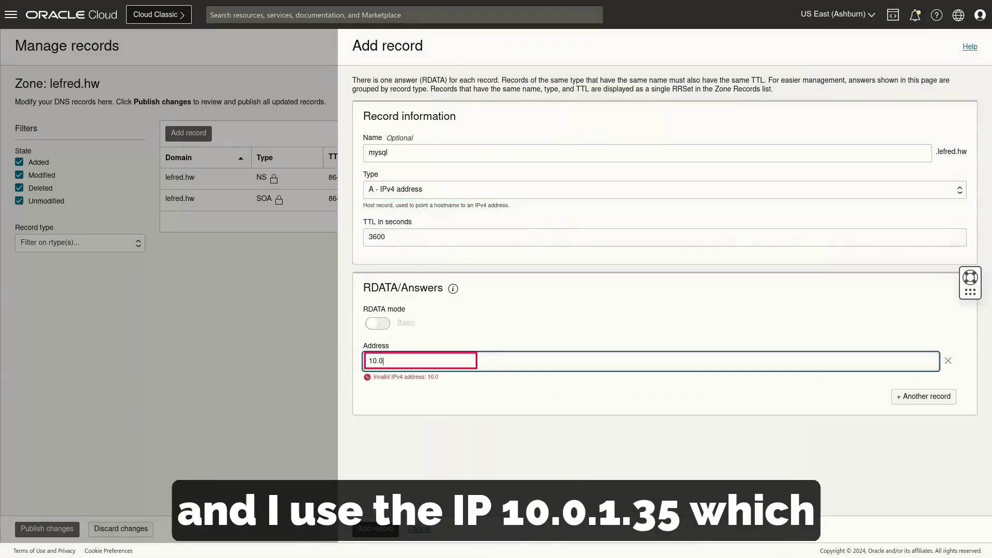
pyautogui.write('.1.35')
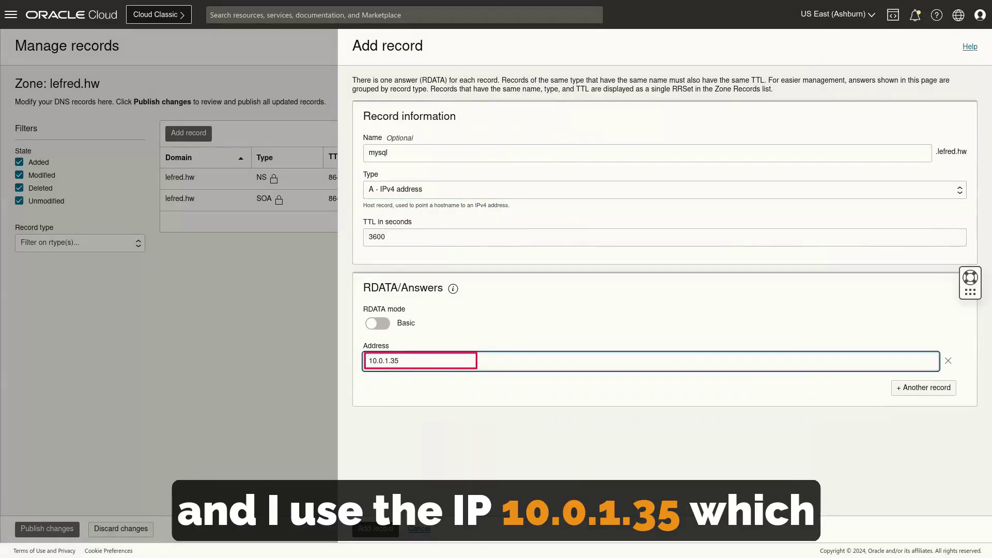
pyautogui.press('Return')
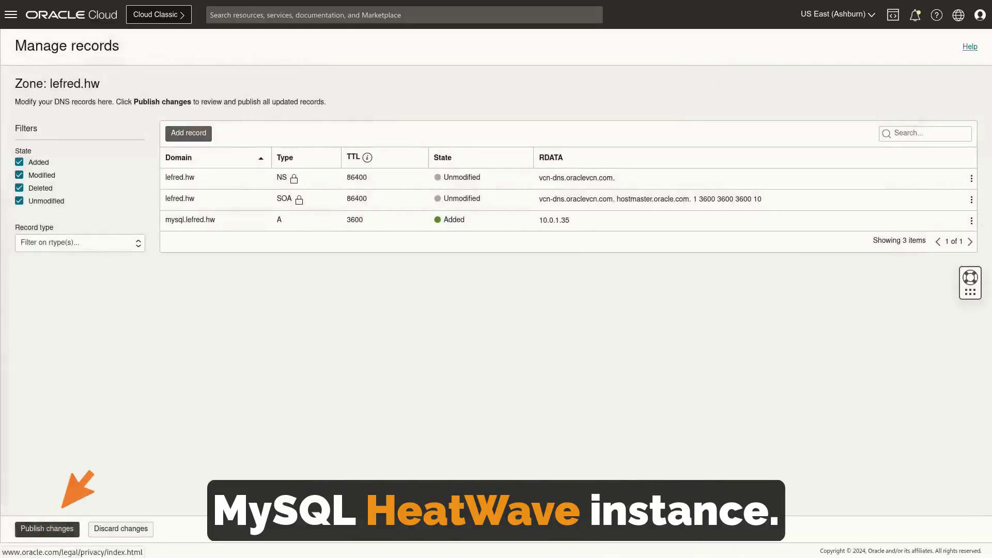
pyautogui.click(47, 528)
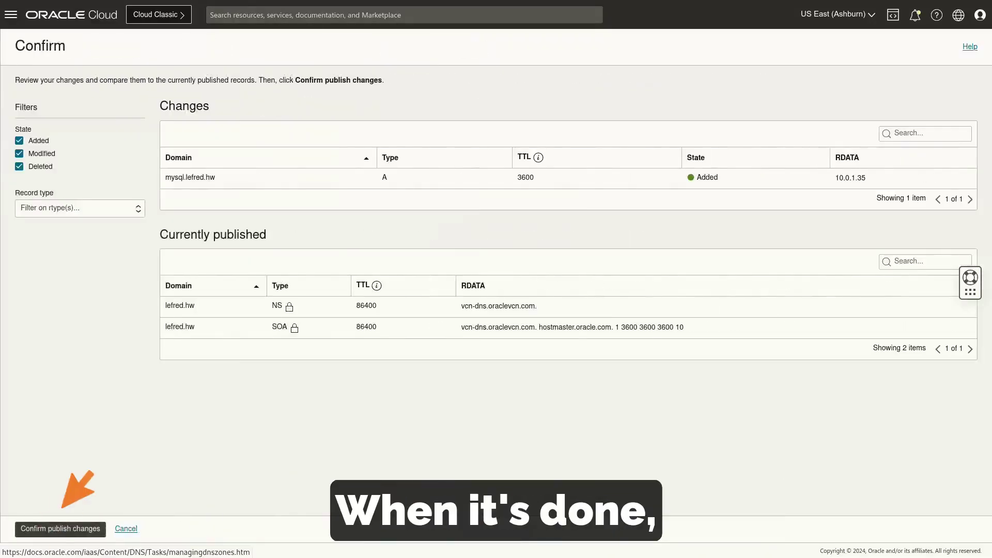
pyautogui.click(47, 528)
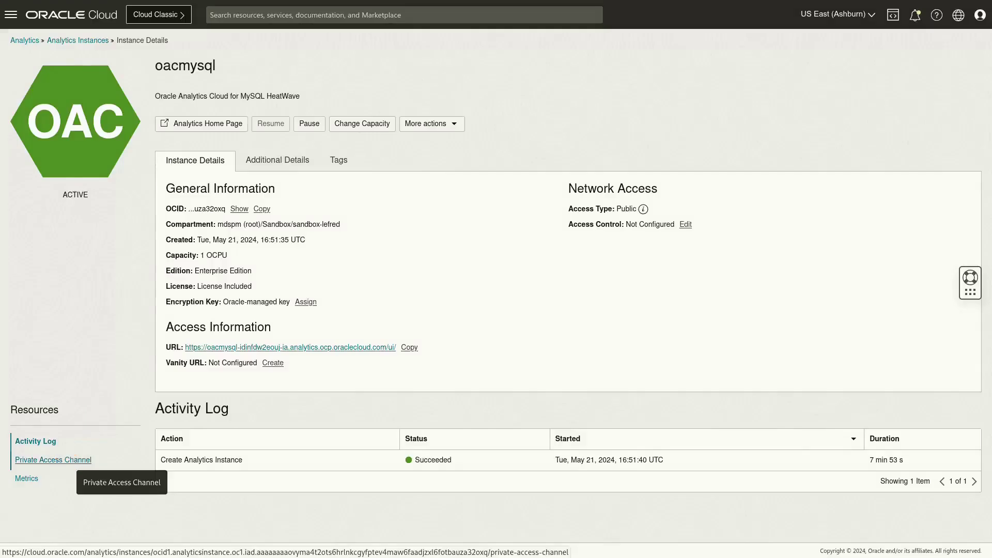
# Start a private access channel for the oacmysql instance, named pac_oac_mysqlhw, on the mysql_vcn virtual cloud network.
pyautogui.click(77, 461)
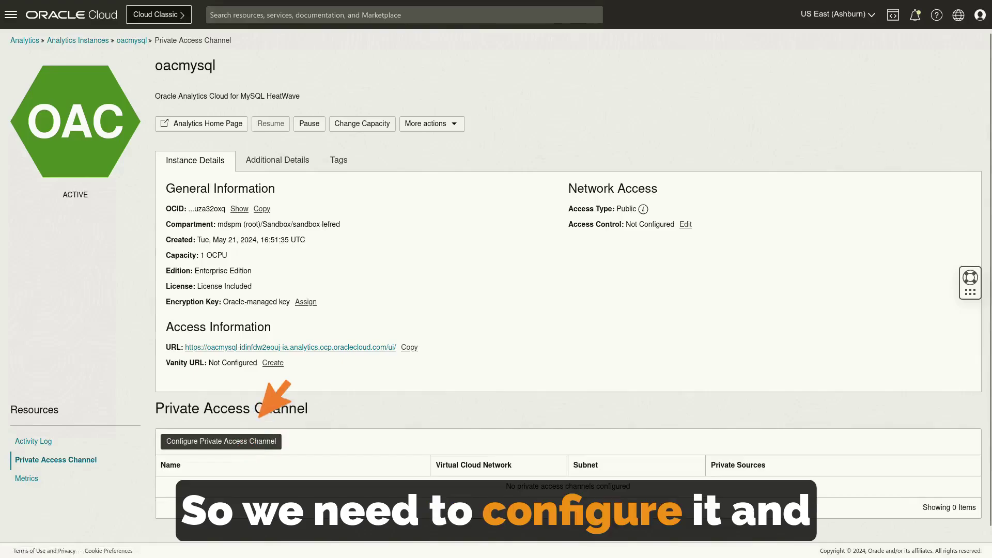
pyautogui.click(258, 440)
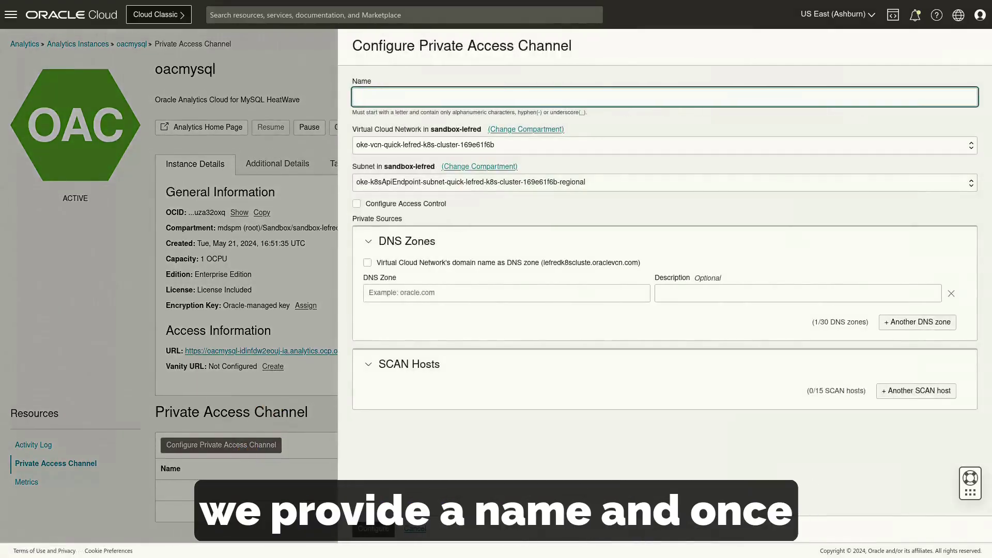
pyautogui.click(496, 97)
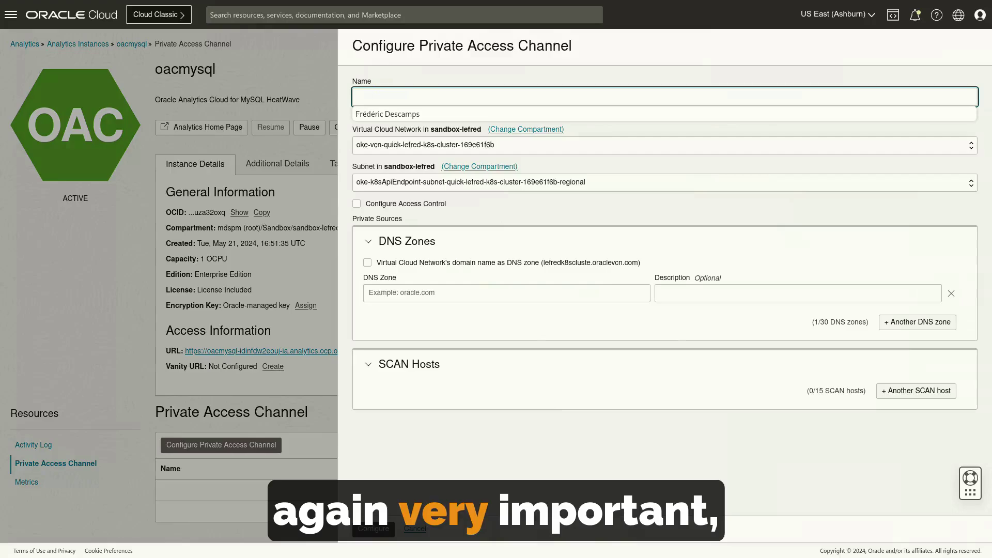
pyautogui.write('pac_oac_mysqlhw')
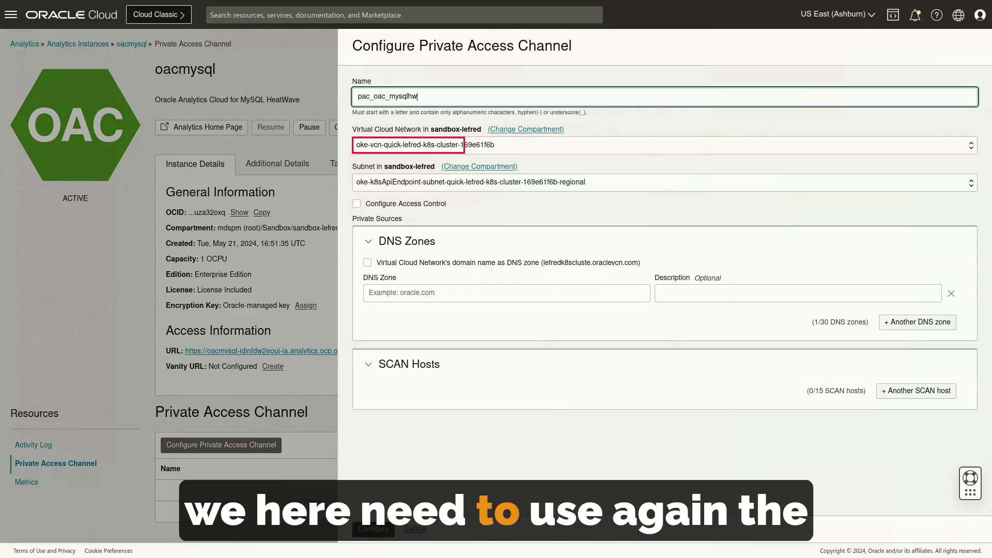
pyautogui.click(496, 145)
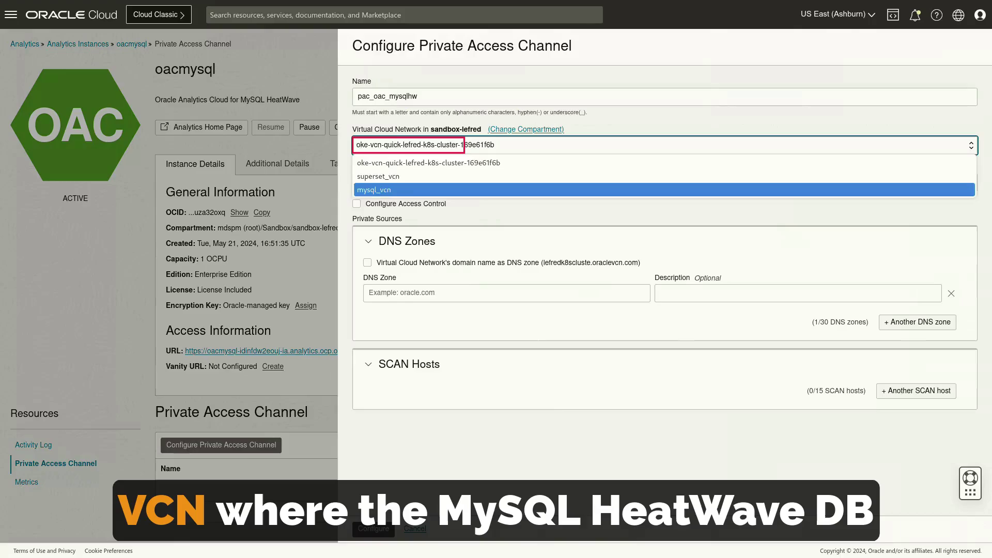
pyautogui.click(496, 190)
# Include the network's domain name as a DNS zone, add lefred.hw as another DNS zone, and configure the channel.
pyautogui.click(368, 263)
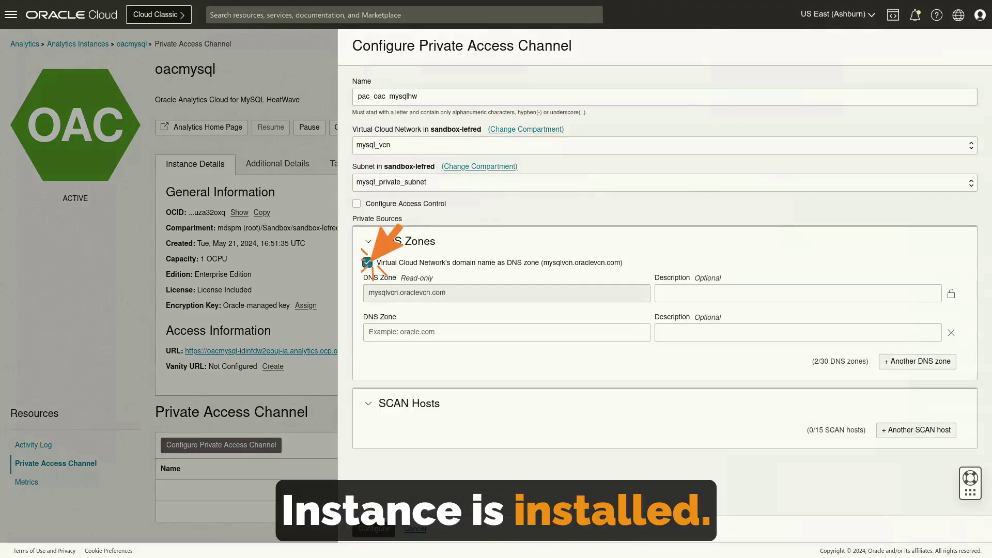
pyautogui.click(506, 333)
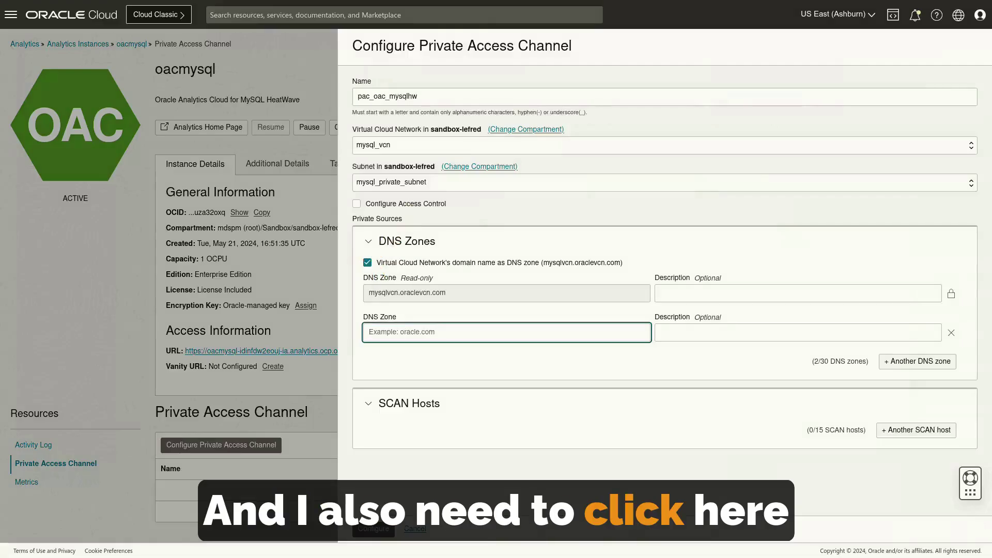
pyautogui.write('lefr')
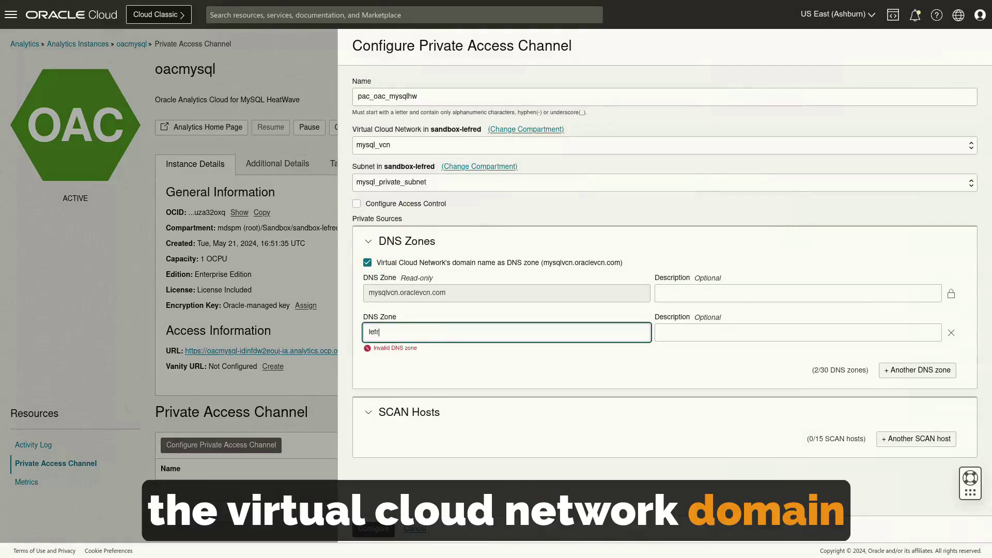
pyautogui.write('ed.hw')
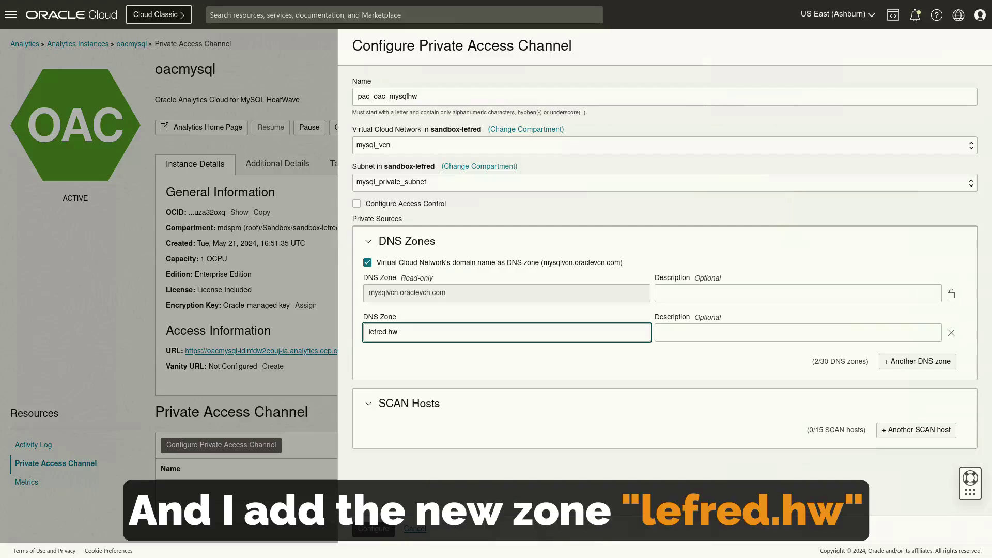
pyautogui.click(373, 528)
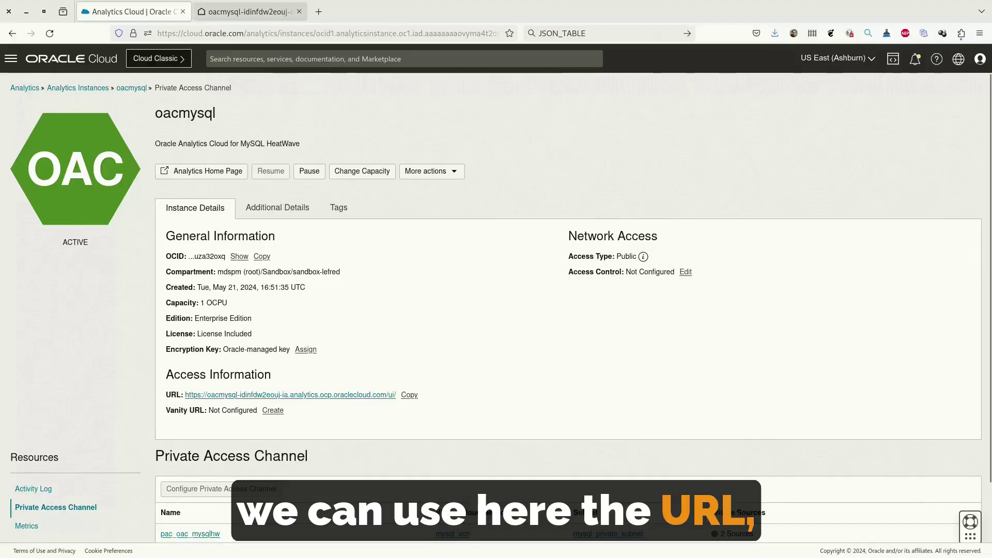
# Switch to the Oracle Analytics instance and start a new Heatwave connection for the new dataset.
pyautogui.click(249, 10)
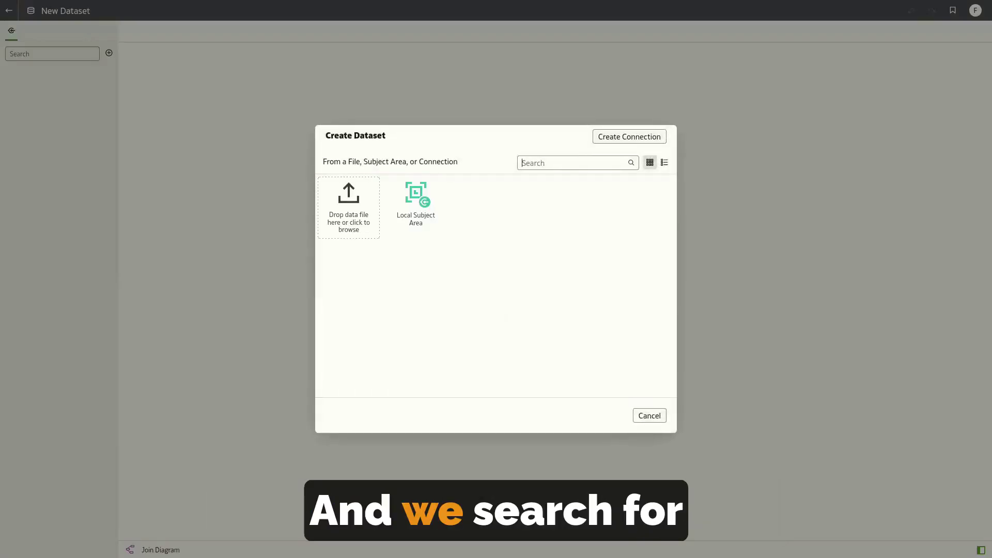
pyautogui.click(629, 136)
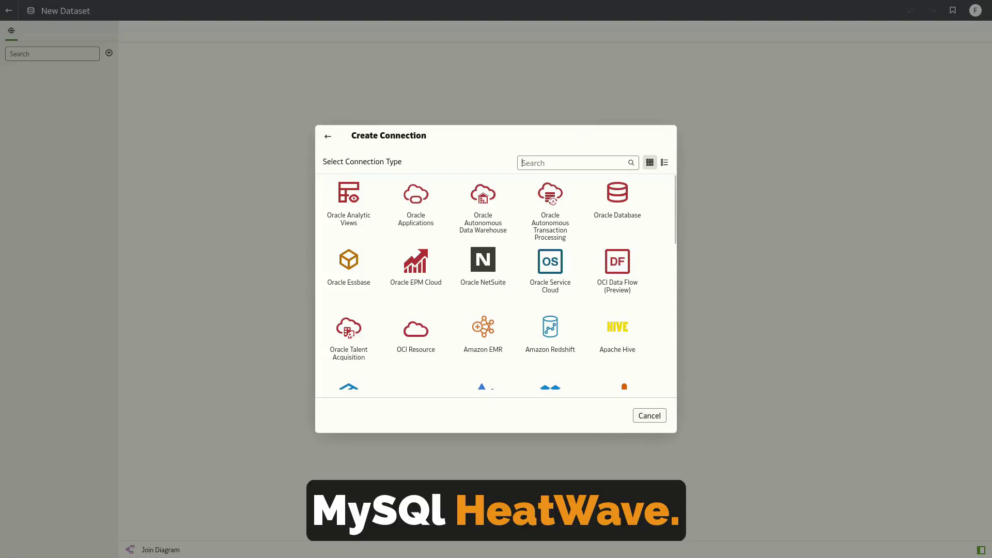
pyautogui.scroll(-2, 618, 274)
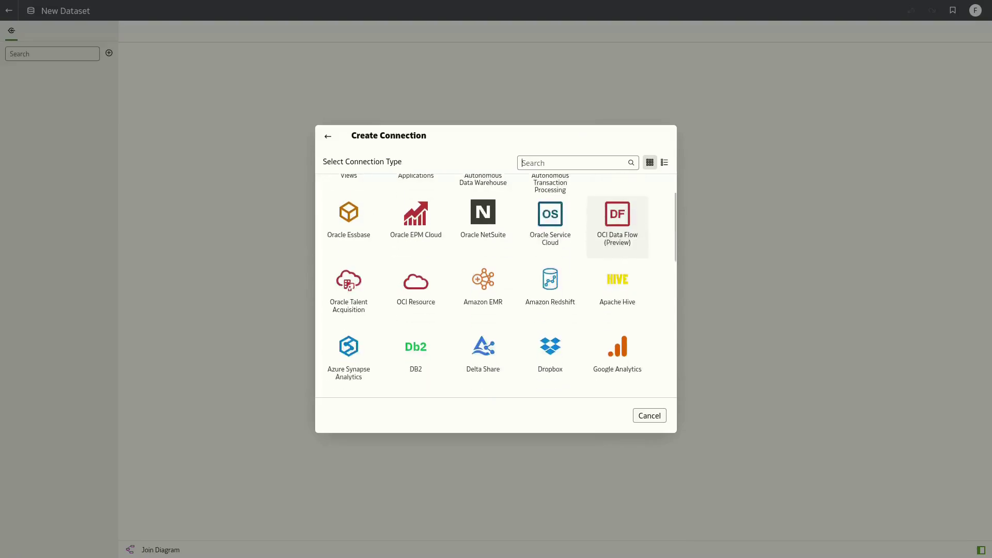
pyautogui.scroll(-4, 496, 285)
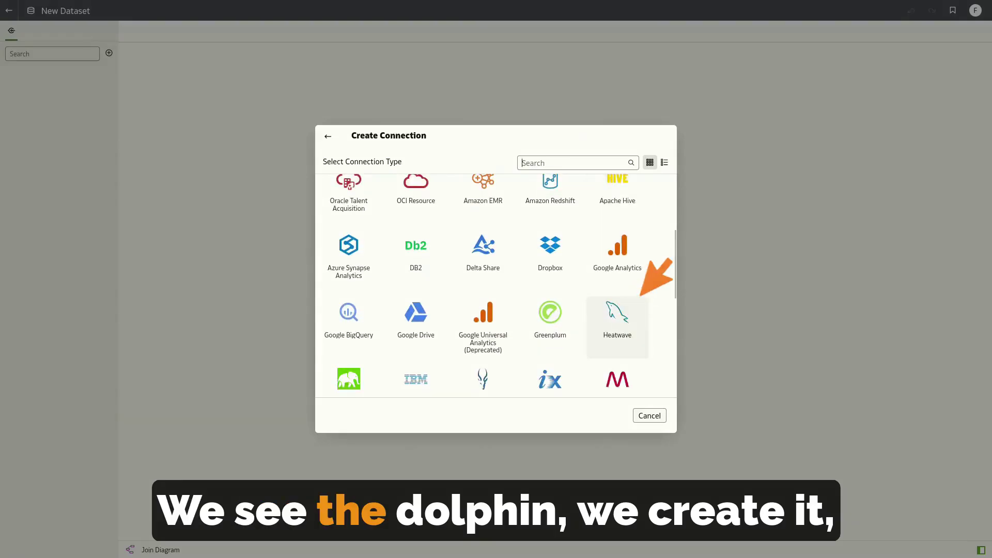
pyautogui.click(617, 336)
# Name the Heatwave connection mysql-heatwave.
pyautogui.click(526, 188)
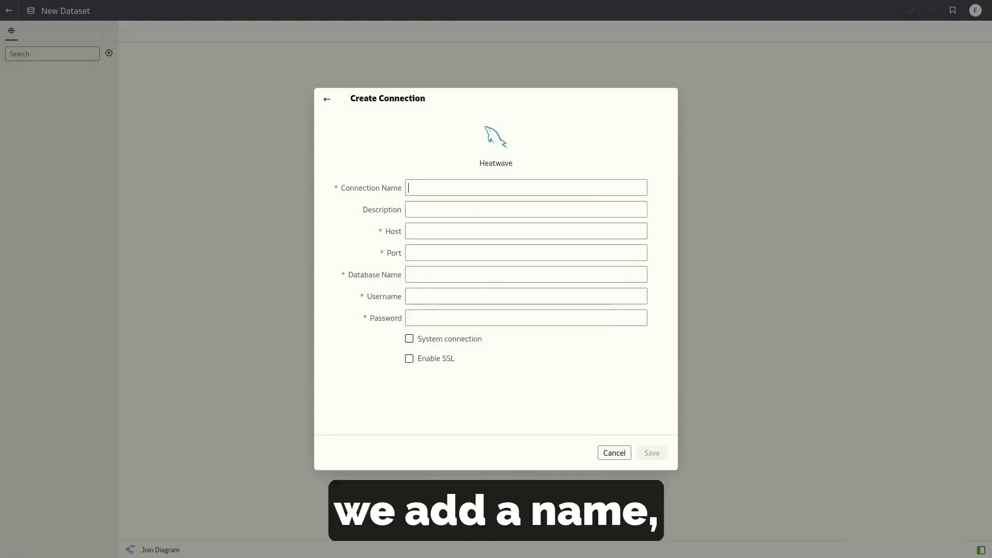
pyautogui.write('mys')
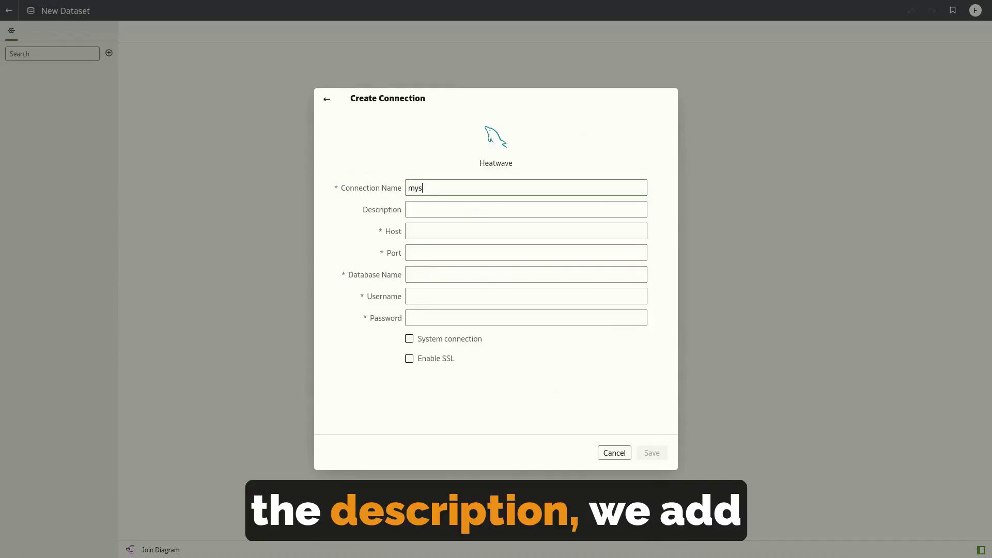
pyautogui.write('ql-heat')
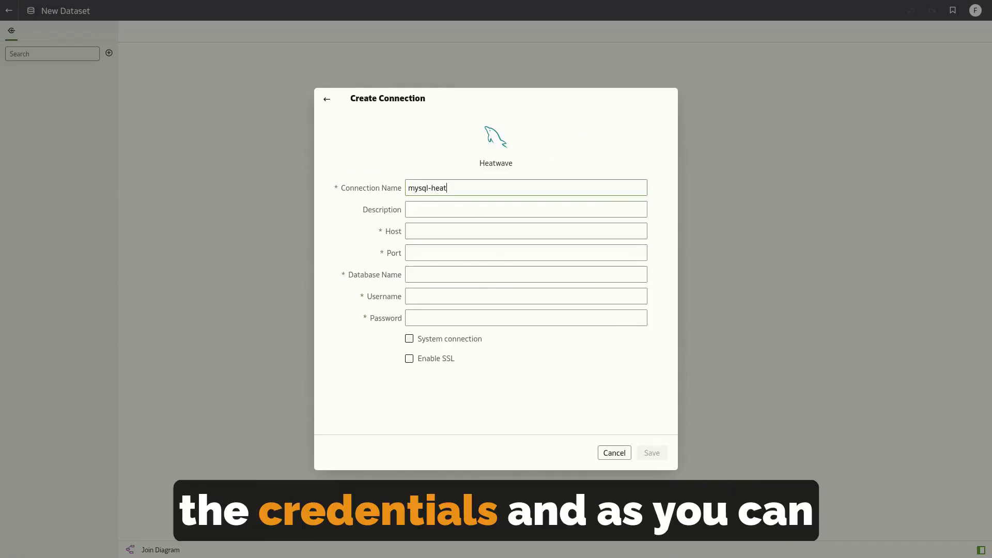
pyautogui.write('wave')
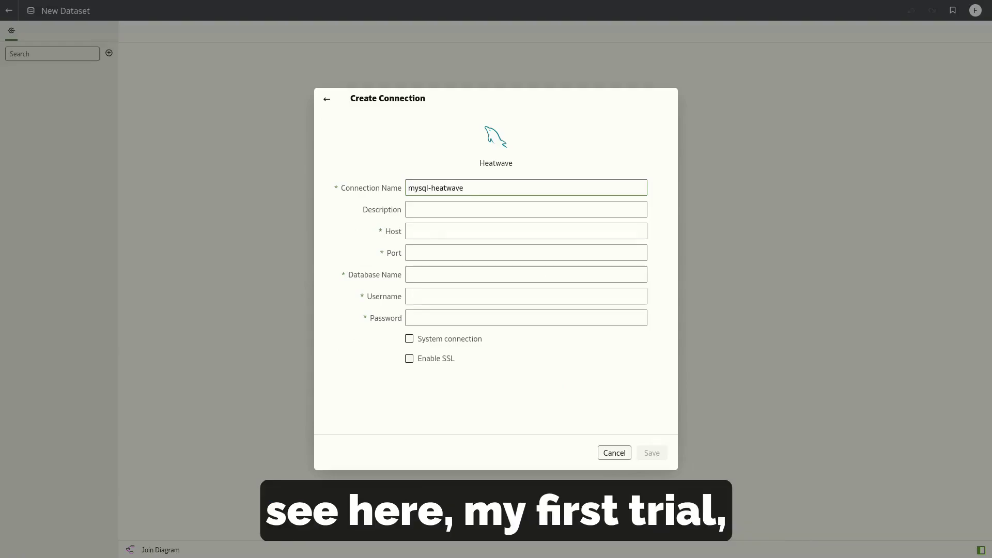
# Set the Heatwave connection's host to the IP address 10.0.1.35 and its port to 3306.
pyautogui.write('10.')
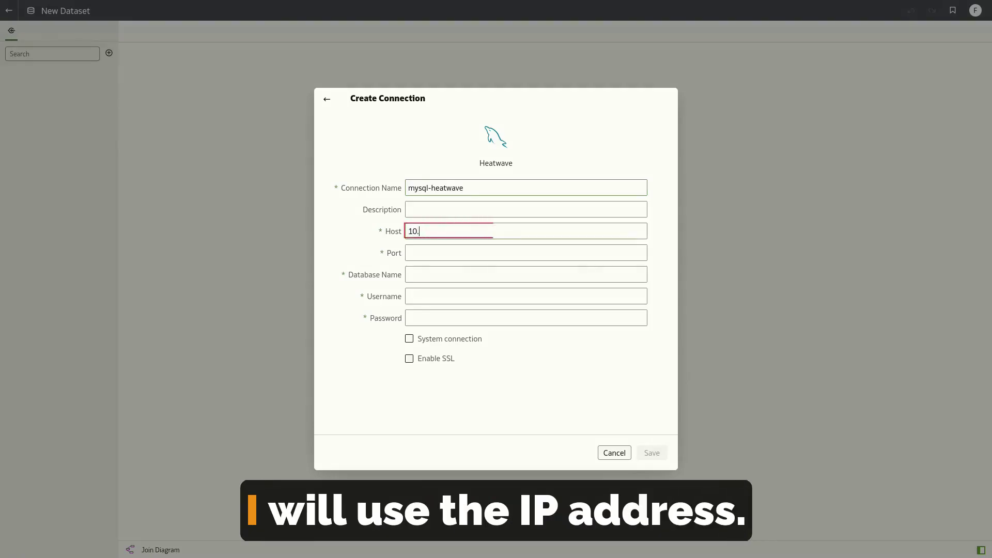
pyautogui.write('0.1.')
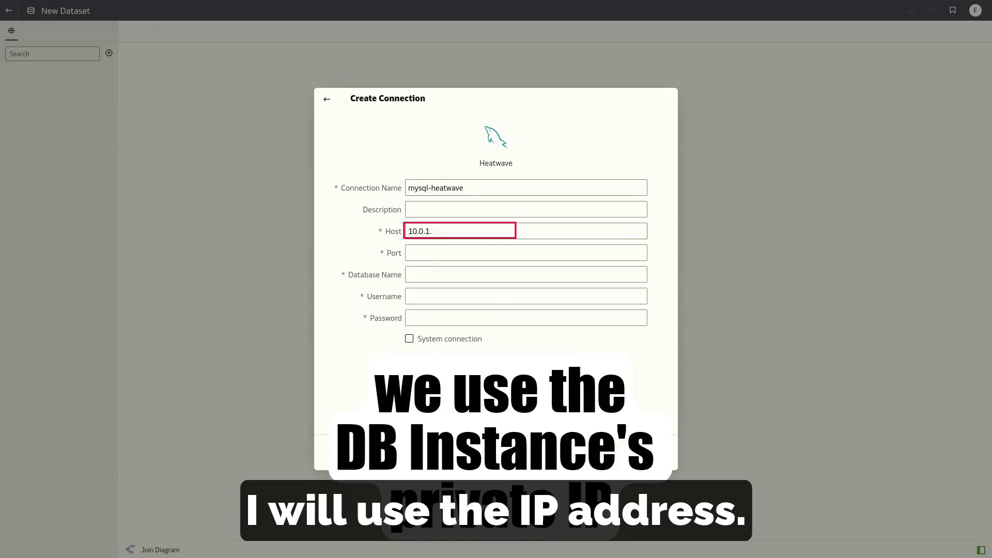
pyautogui.write('3')
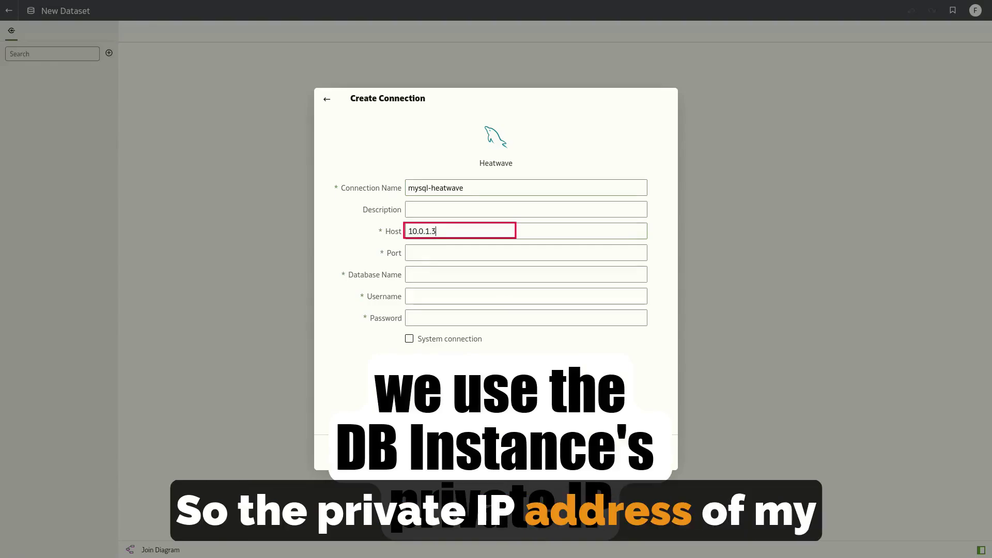
pyautogui.write('5')
pyautogui.press('Tab')
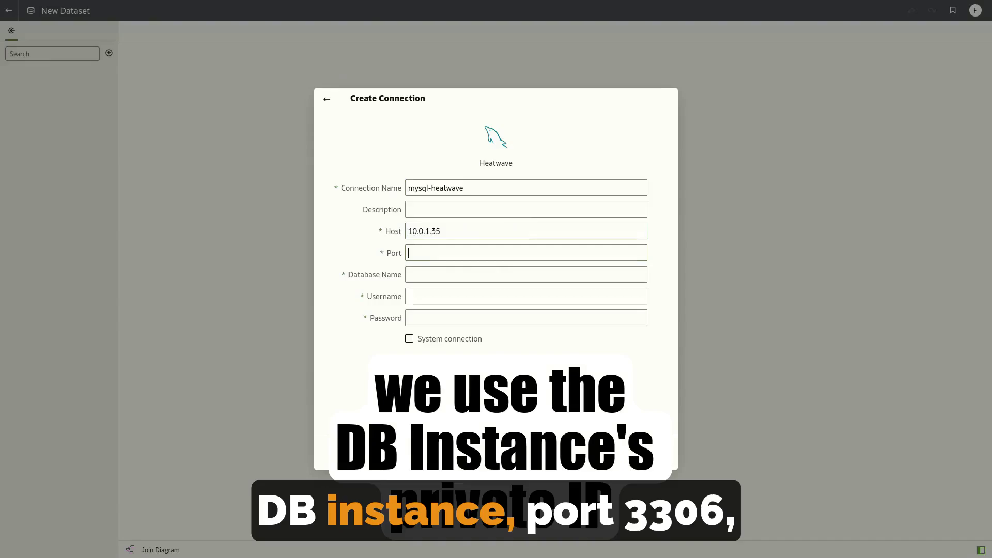
pyautogui.write('3306')
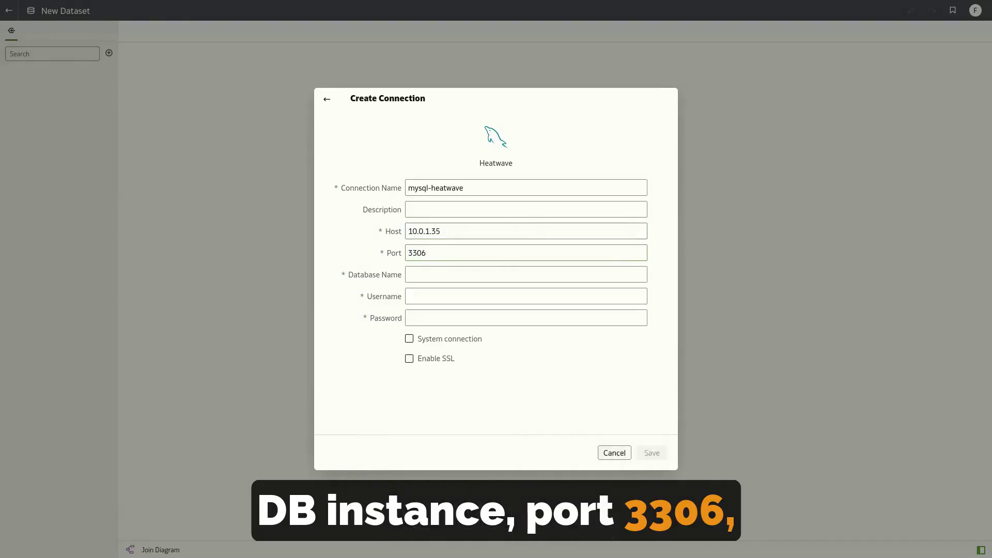
# Set the database name to marketing and the username to oac, enter the account password, and try to save the connection.
pyautogui.press('Tab')
pyautogui.write('marketi')
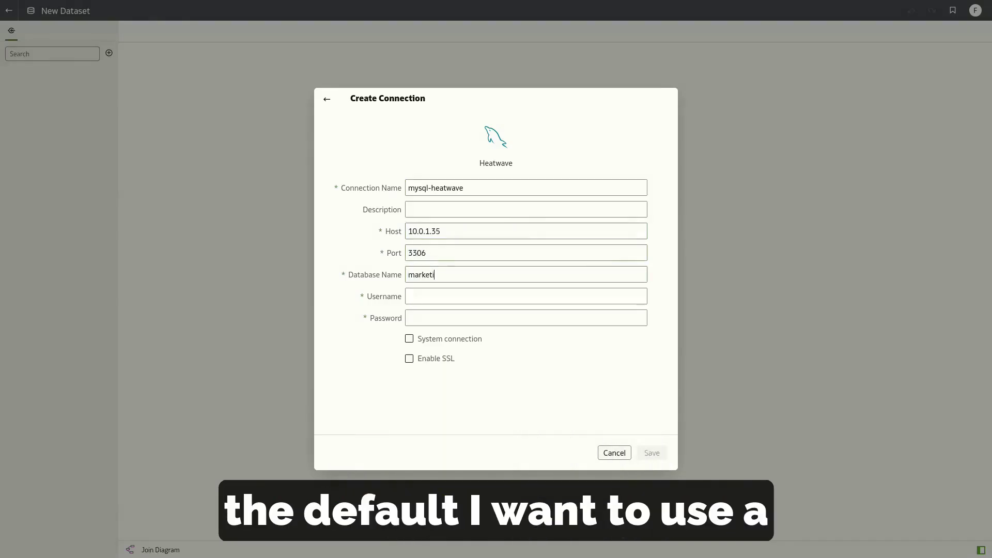
pyautogui.write('ng')
pyautogui.press('Tab')
pyautogui.write('oac')
pyautogui.press('Tab')
pyautogui.write('*****')
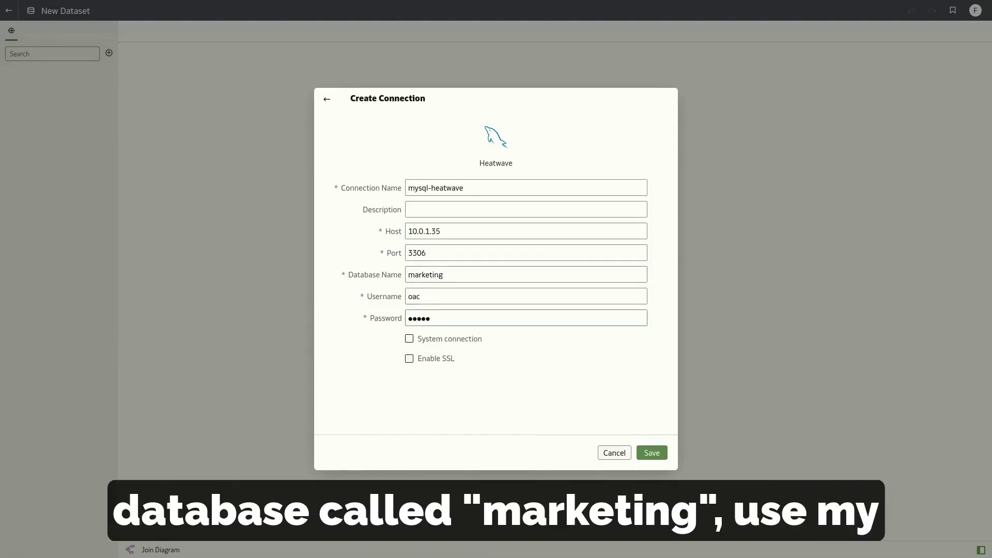
pyautogui.write('******')
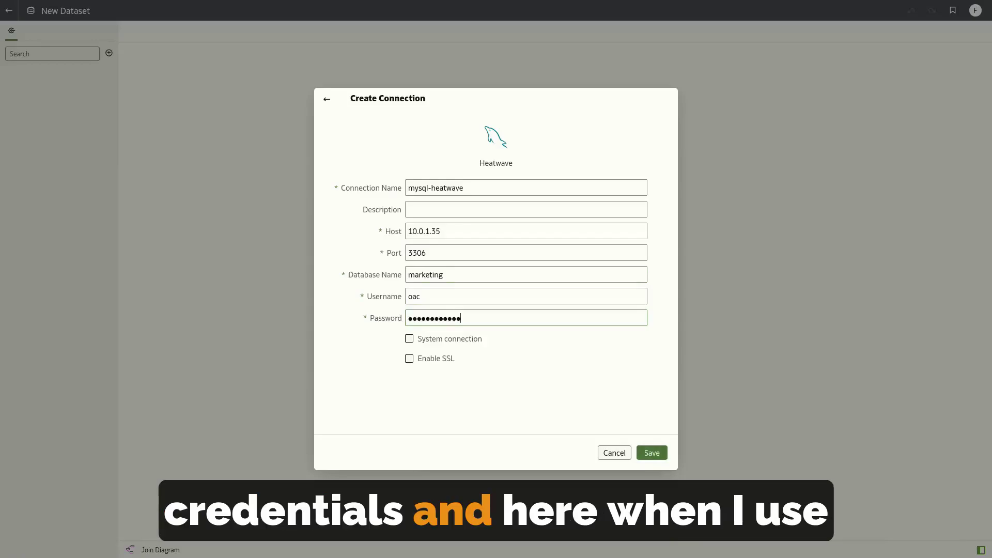
pyautogui.press('Return')
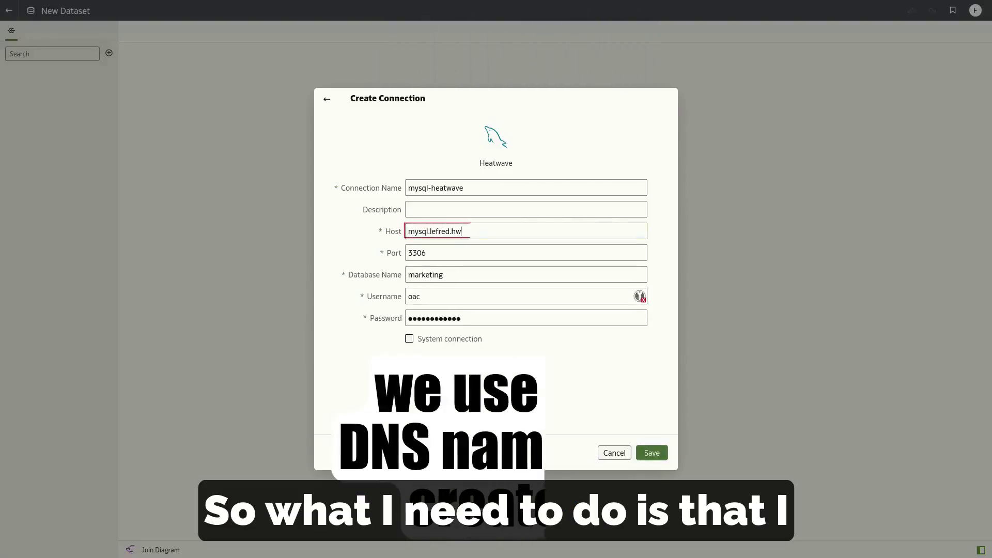
# Replace the connection's host with the DNS name mysql.lefred.hw and save the connection.
pyautogui.press('Return')
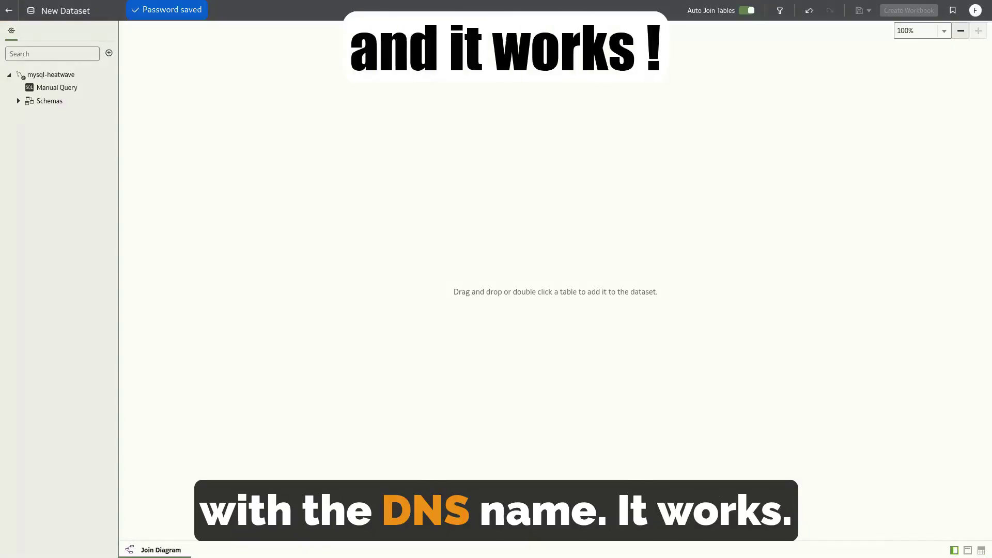
# Expand the marketing schema under the mysql-heatwave connection and select the bank_marketing table.
pyautogui.click(19, 101)
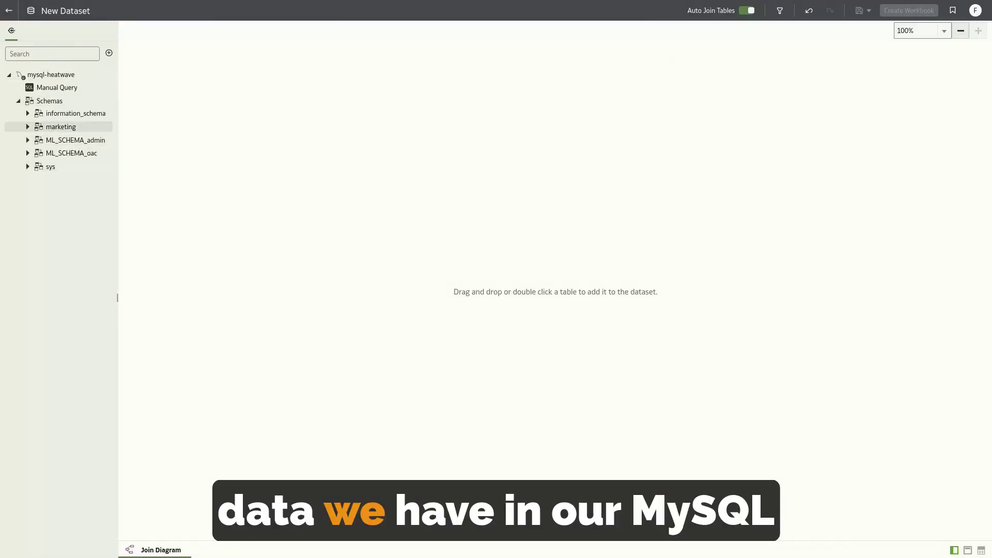
pyautogui.click(28, 127)
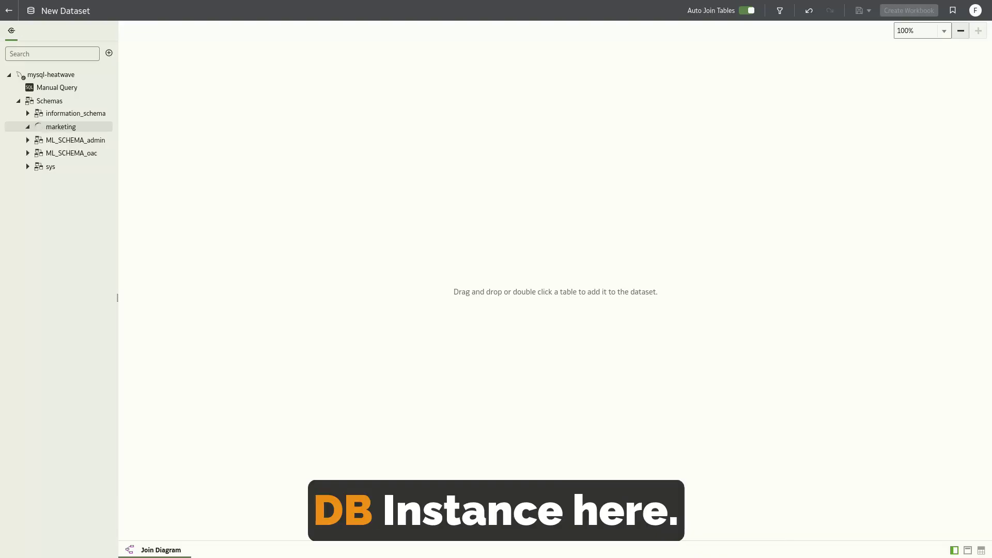
pyautogui.click(78, 140)
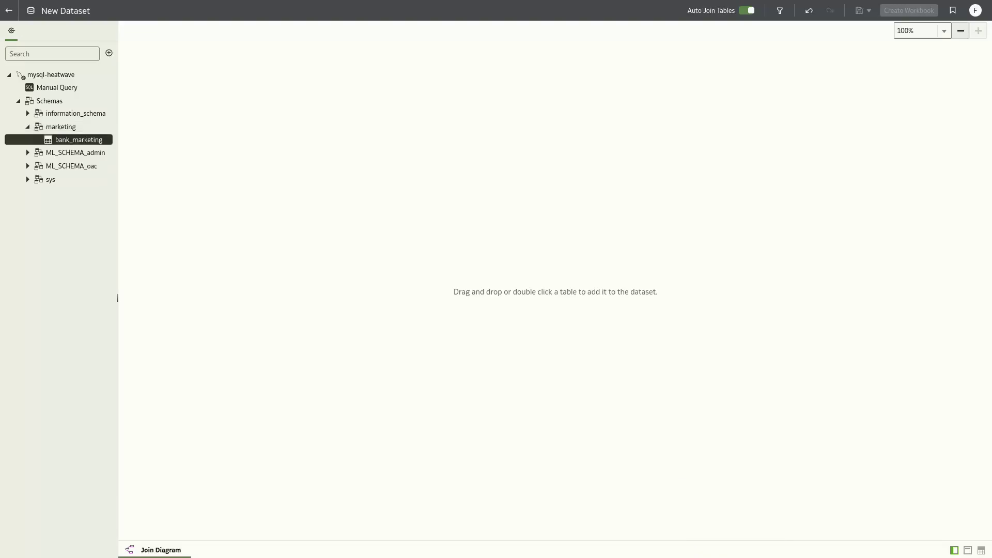